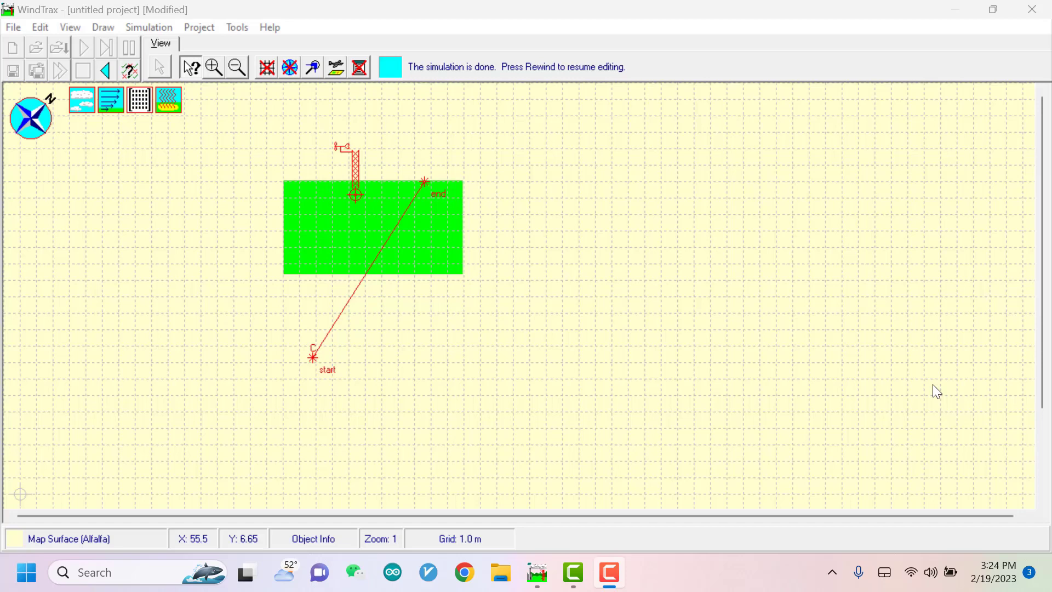
# Rewind the finished simulation and draw a second rectangular area source of about 65 m² beside the green one.
pyautogui.click(105, 71)
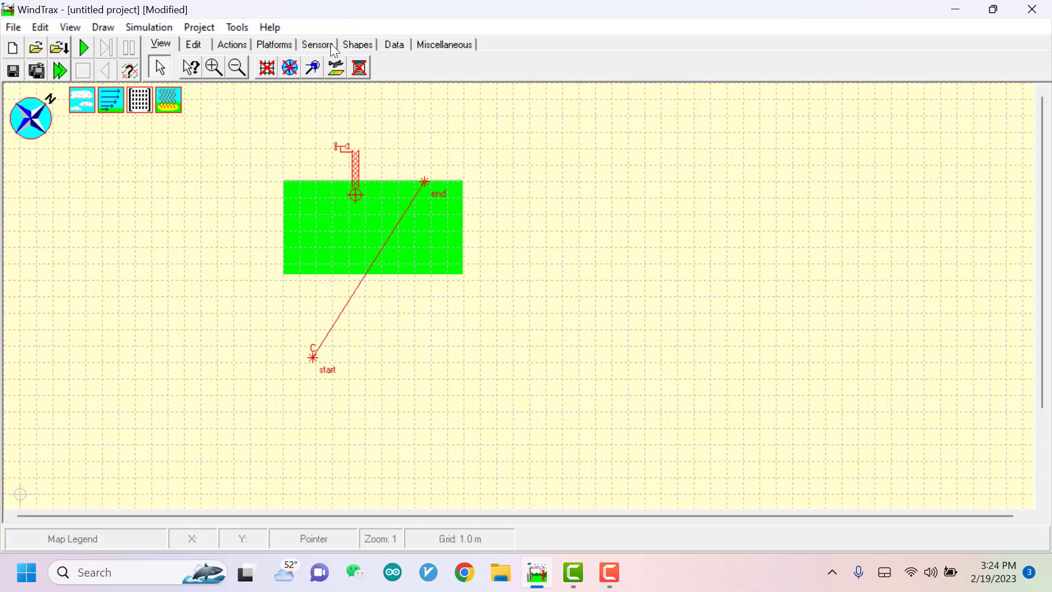
pyautogui.click(359, 45)
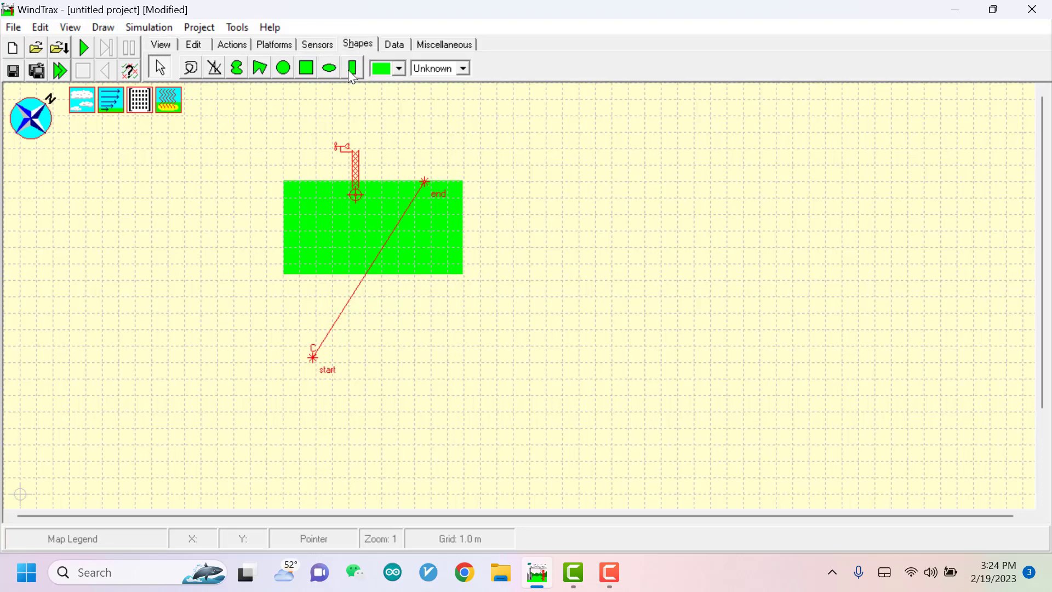
pyautogui.click(354, 69)
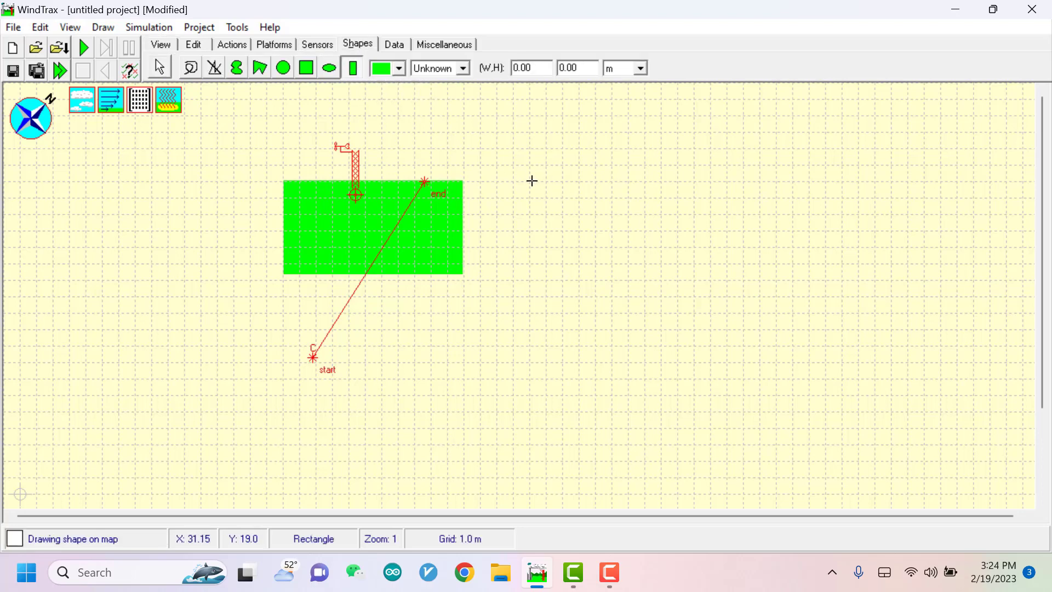
pyautogui.moveTo(533, 181); pyautogui.dragTo(710, 279)
# Change the new area source's color to navy in its properties.
pyautogui.doubleClick(651, 234)
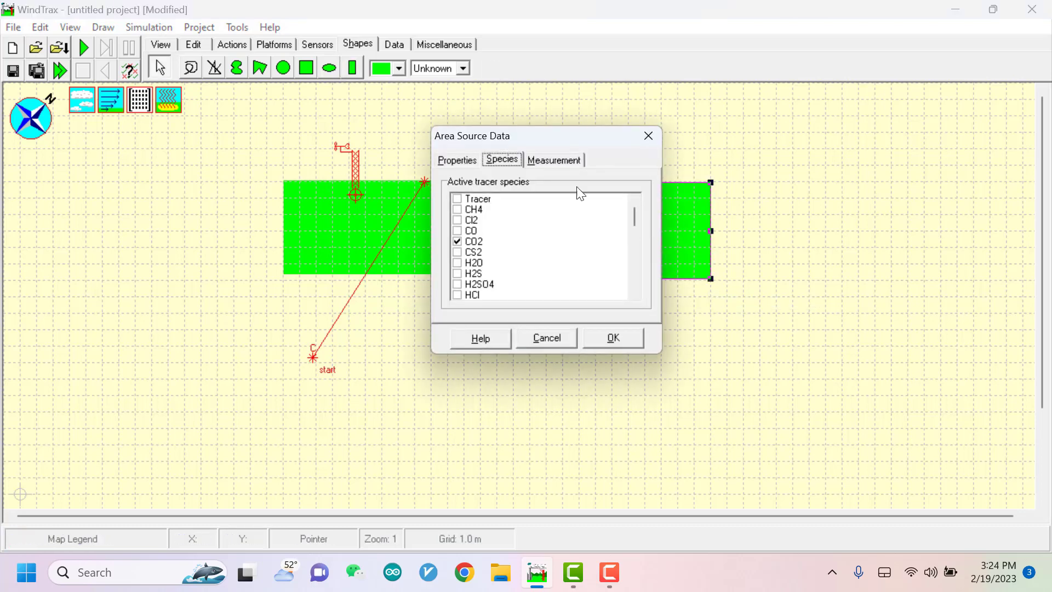
pyautogui.click(543, 164)
pyautogui.click(457, 159)
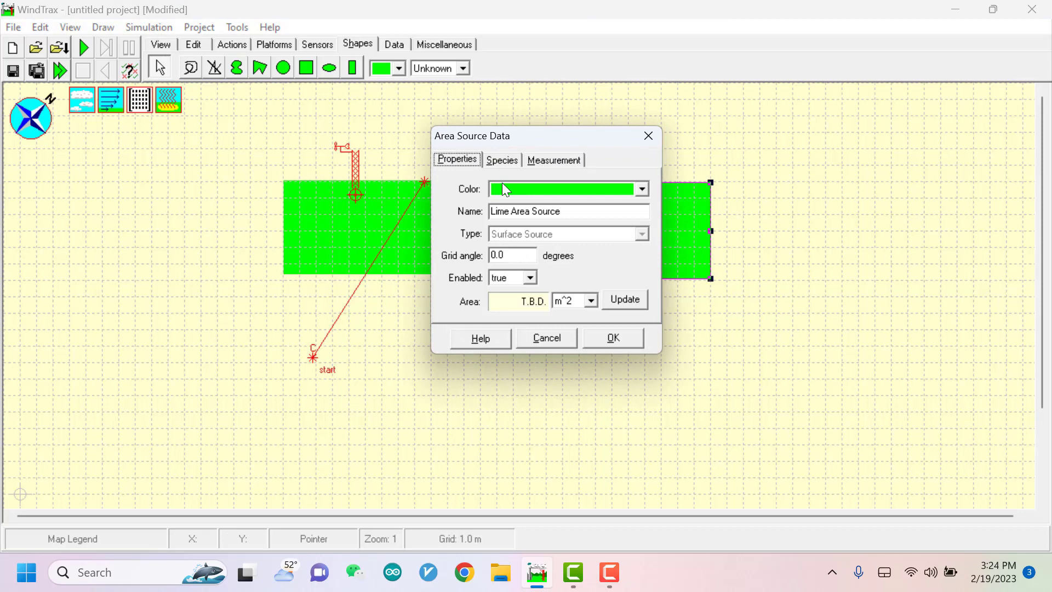
pyautogui.click(557, 192)
pyautogui.click(547, 249)
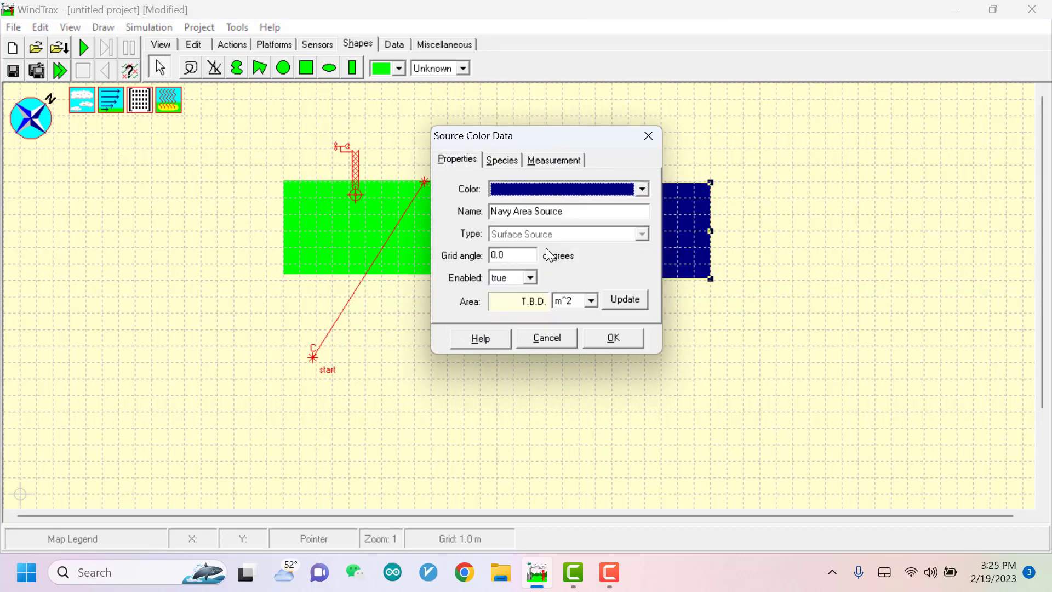
# Make CH4 the navy source's active tracer species instead of CO2, check its output mode, and confirm the source data.
pyautogui.click(501, 160)
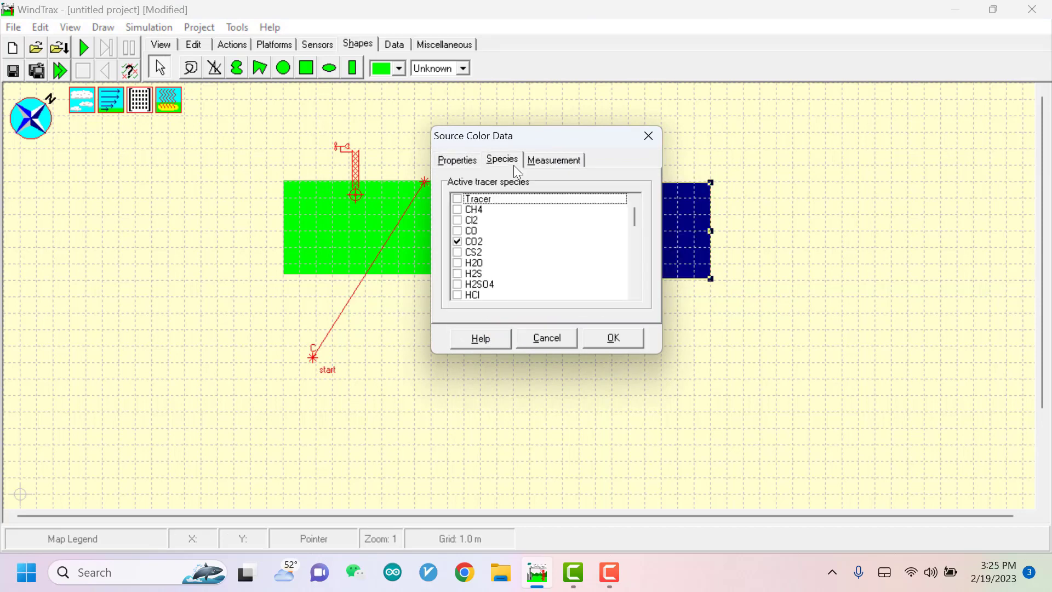
pyautogui.click(459, 242)
pyautogui.click(458, 210)
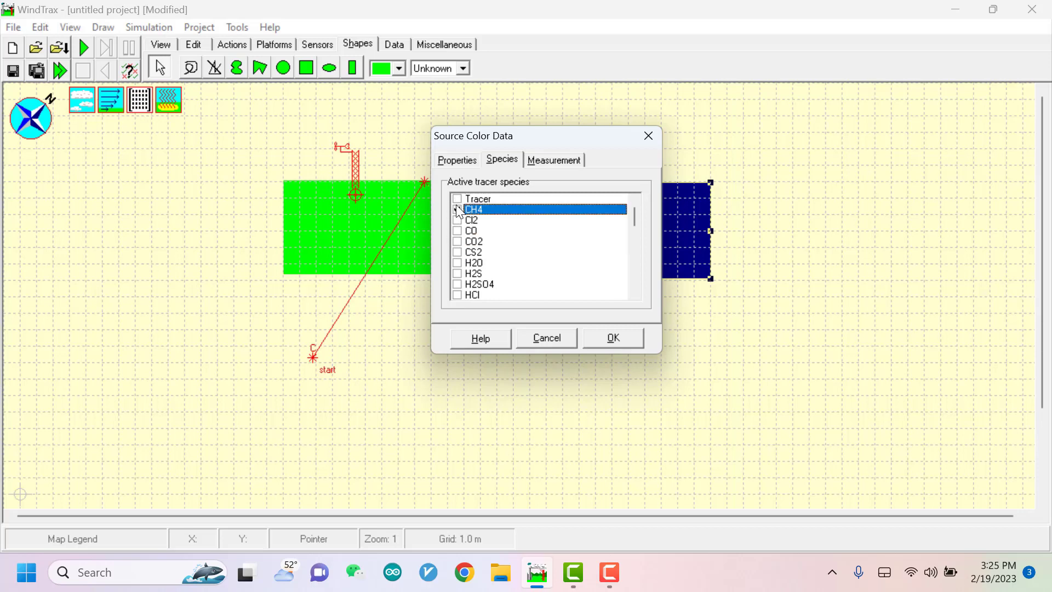
pyautogui.click(553, 162)
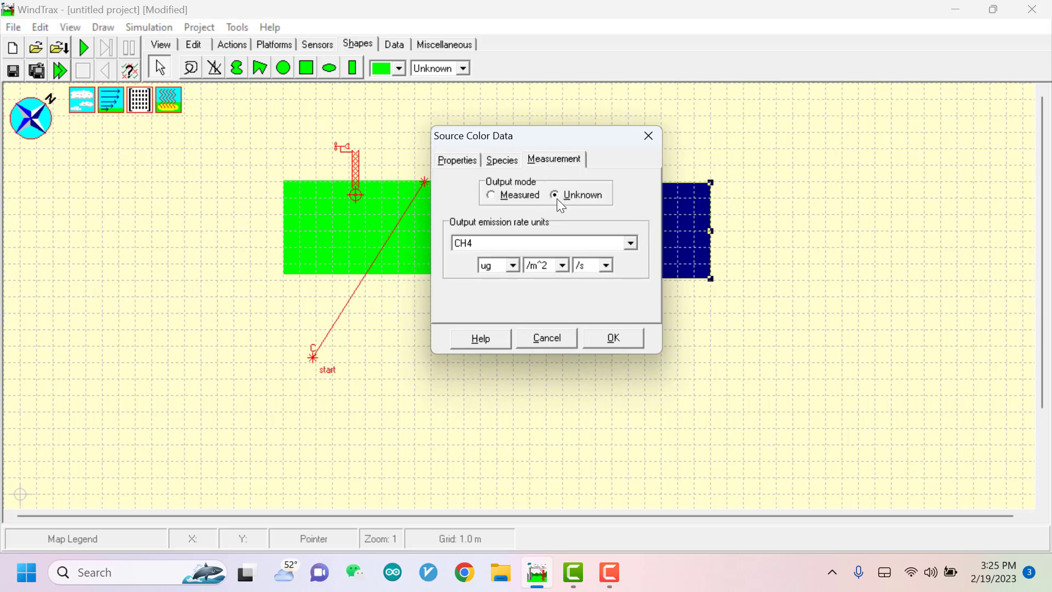
pyautogui.click(603, 339)
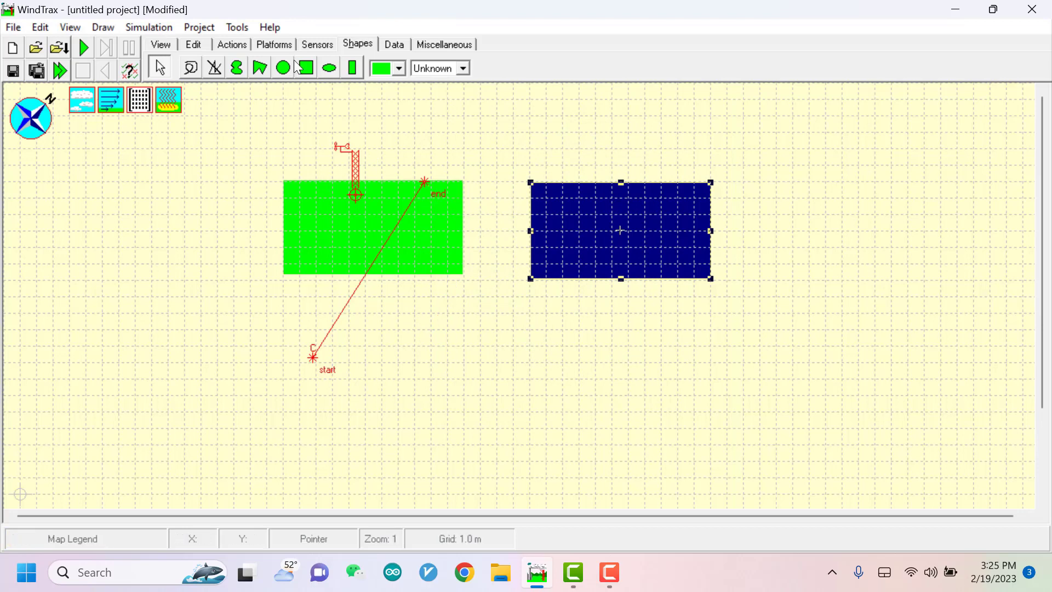
# Place a concentration sensor below the navy source at about X 32.3, Y 7.45 m and set its height to 1 m.
pyautogui.click(321, 46)
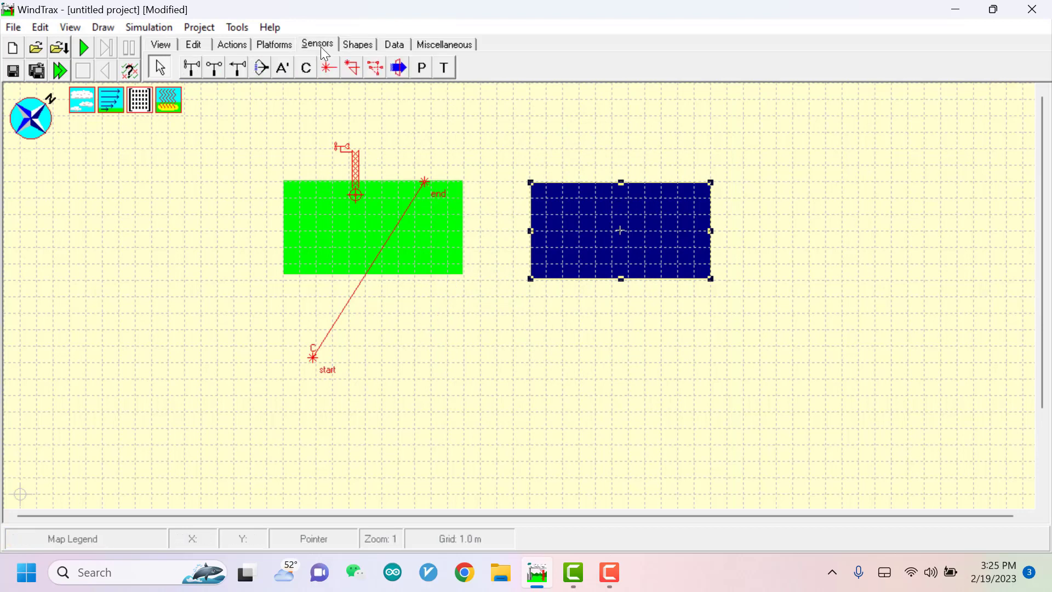
pyautogui.click(308, 72)
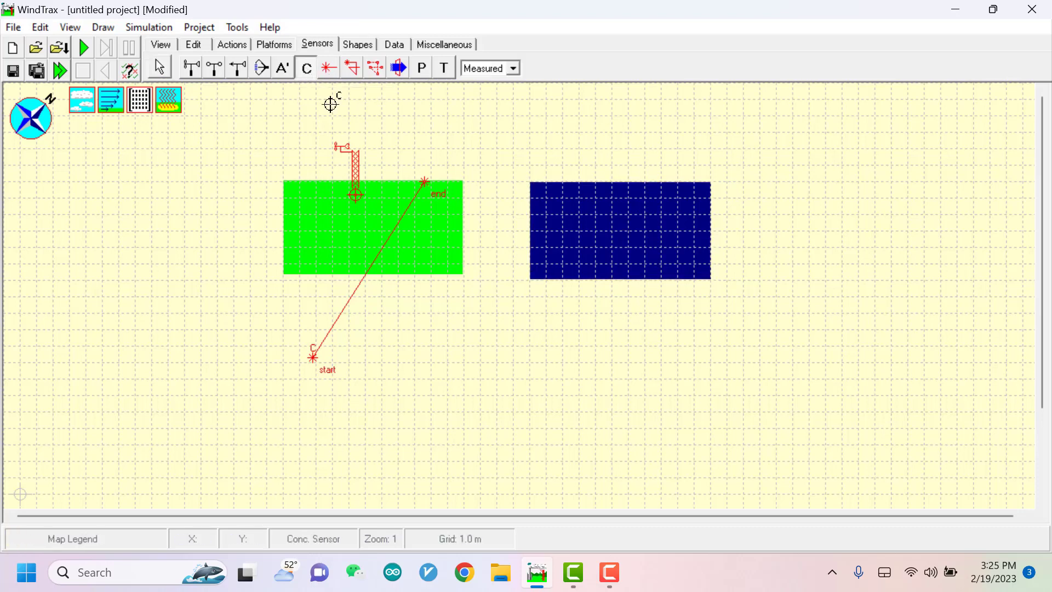
pyautogui.click(550, 371)
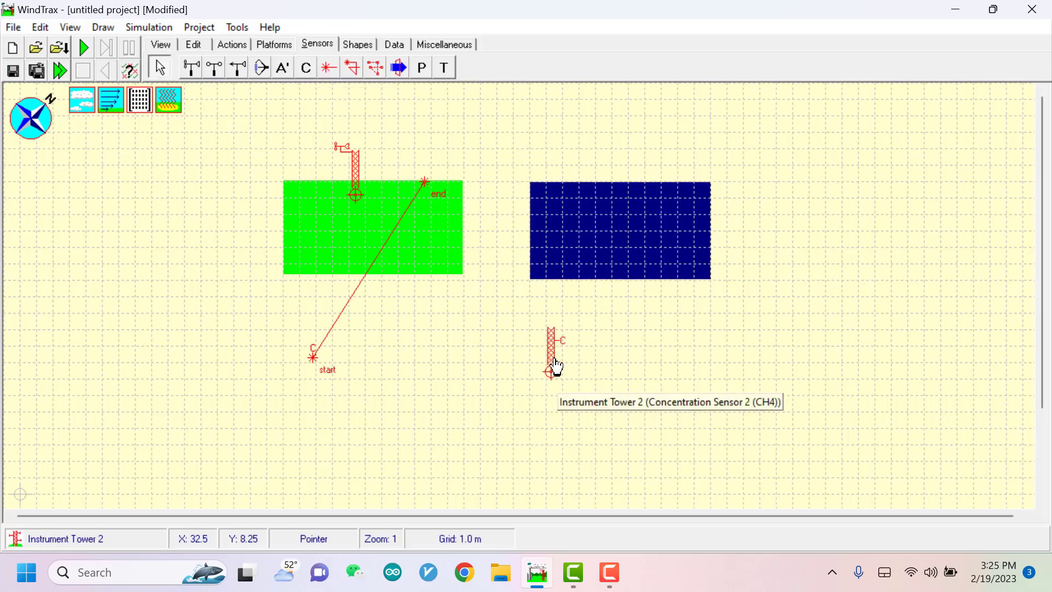
pyautogui.doubleClick(554, 357)
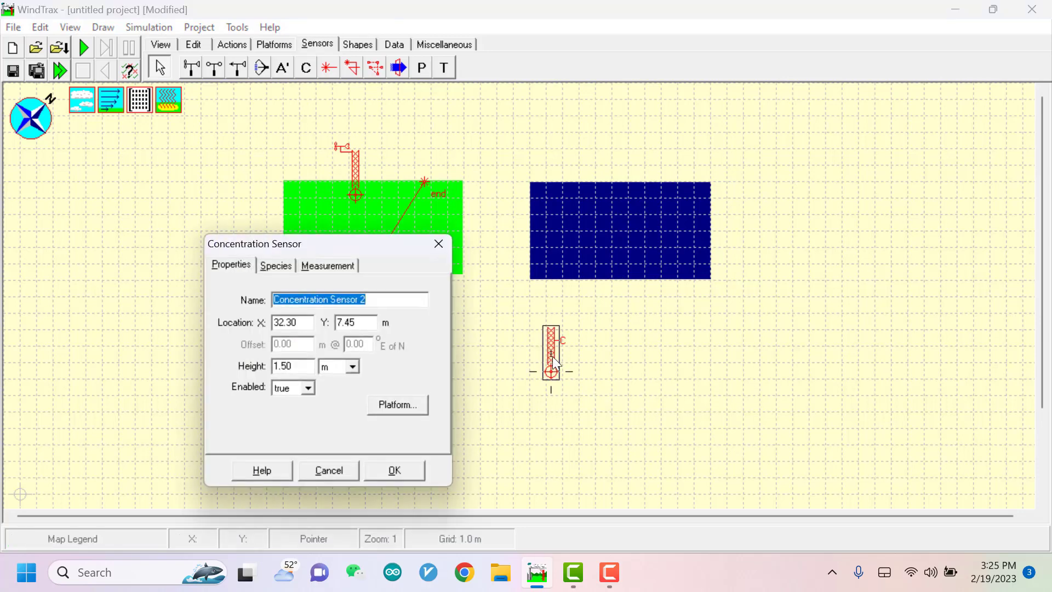
pyautogui.doubleClick(302, 367)
pyautogui.write('1')
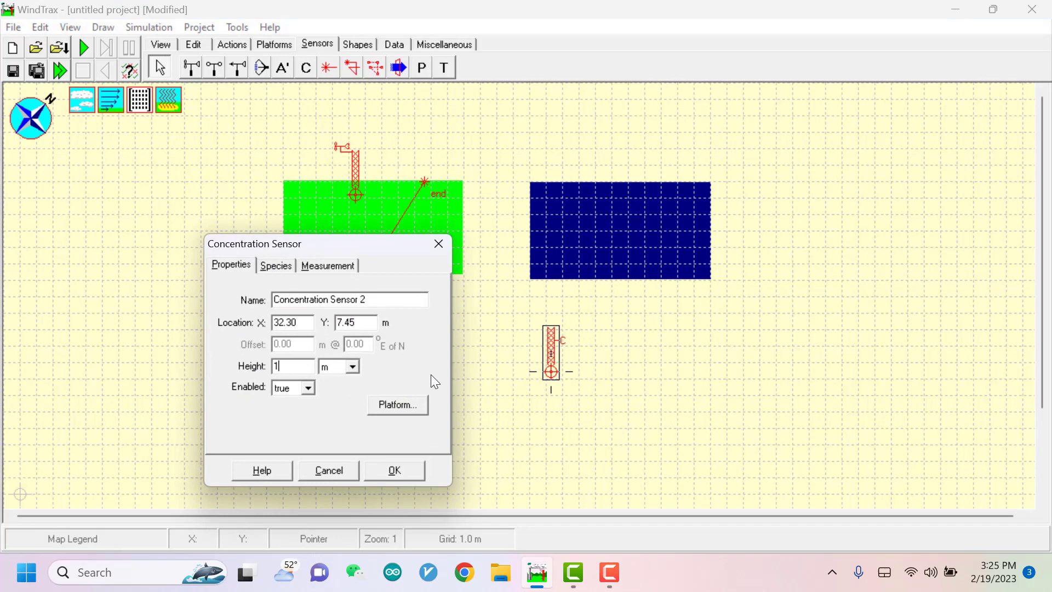
pyautogui.click(394, 467)
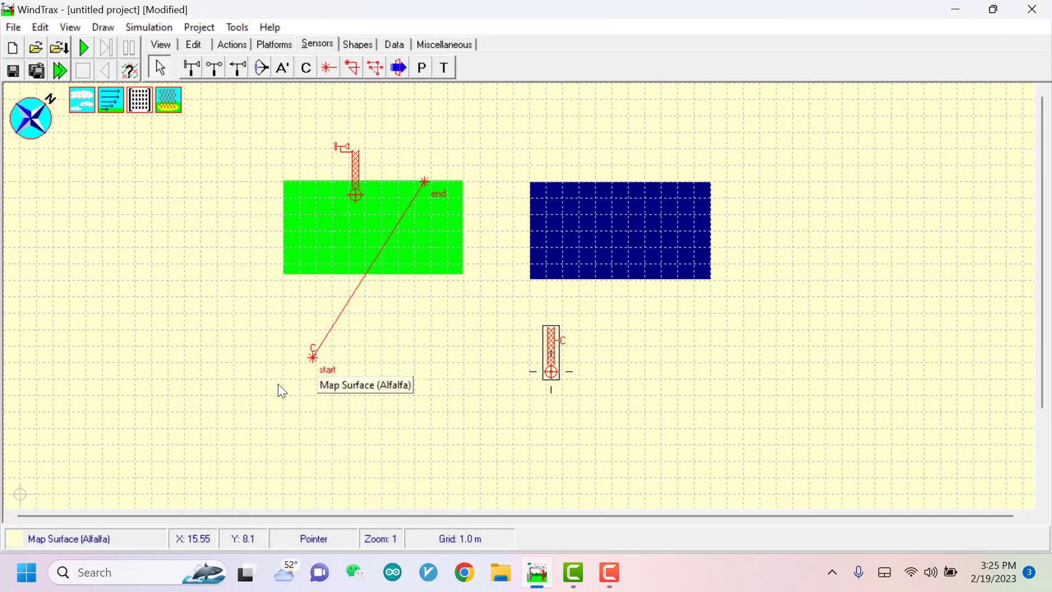
# Check the start and end heights in the line concentration sensor's properties.
pyautogui.doubleClick(313, 362)
pyautogui.click(439, 247)
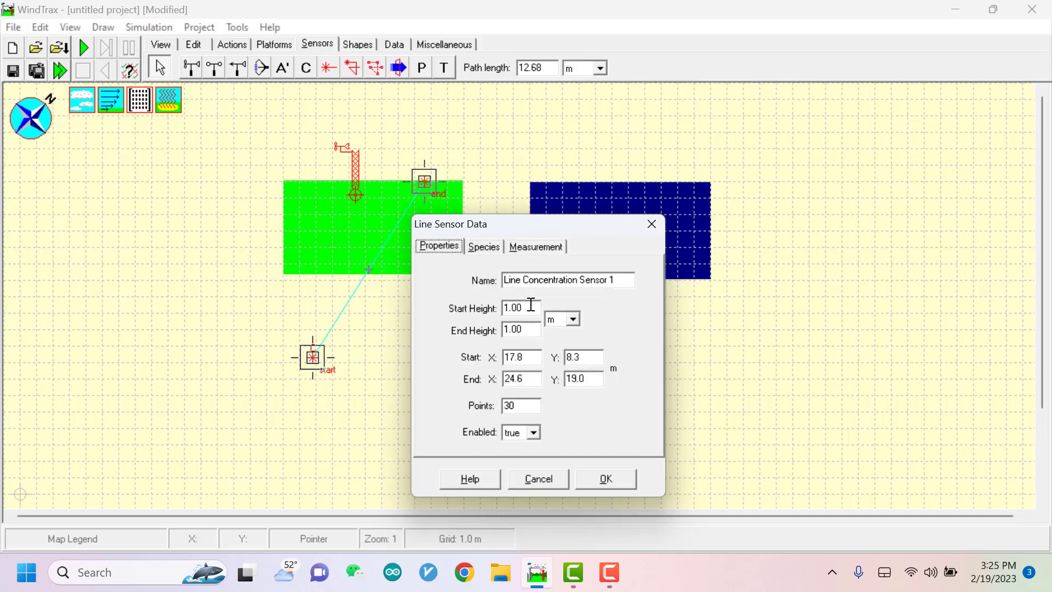
pyautogui.click(607, 480)
# Set the new concentration sensor's measured CH4 concentration to 2.5 ug/m^3.
pyautogui.doubleClick(551, 356)
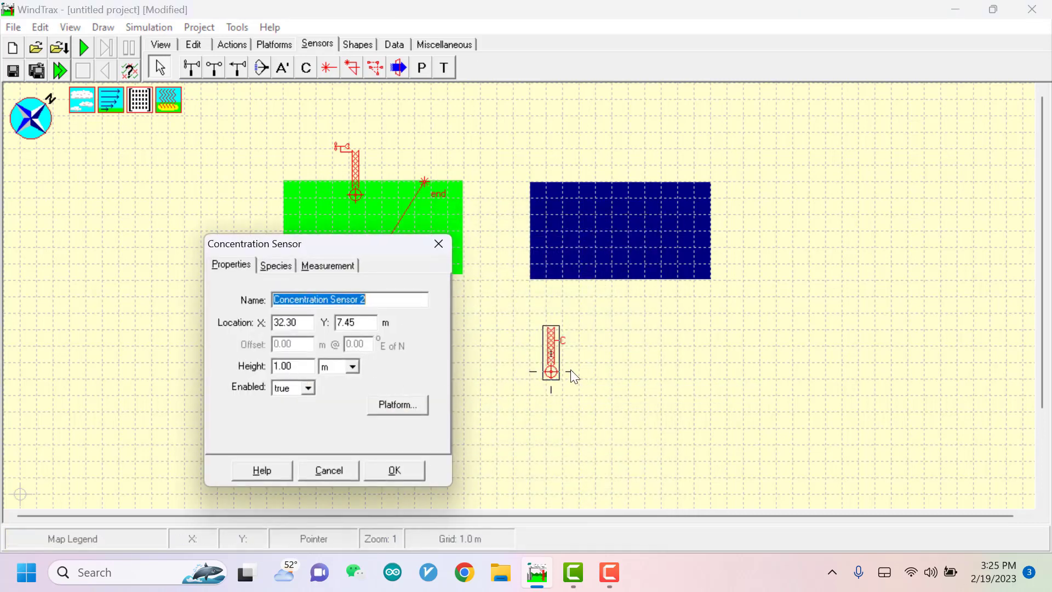
pyautogui.click(278, 268)
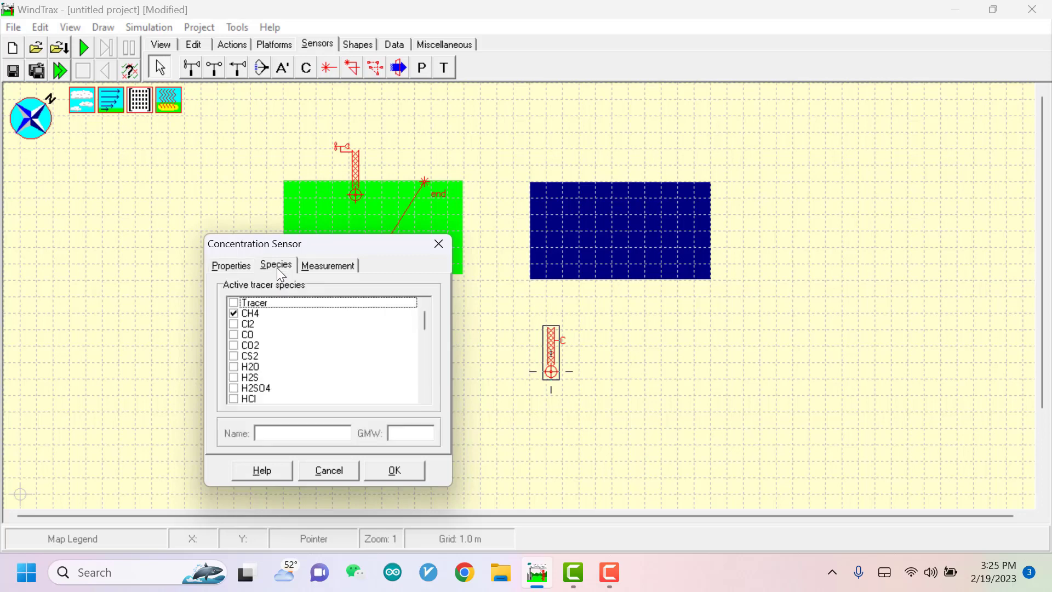
pyautogui.click(334, 267)
pyautogui.moveTo(259, 383); pyautogui.dragTo(100, 371)
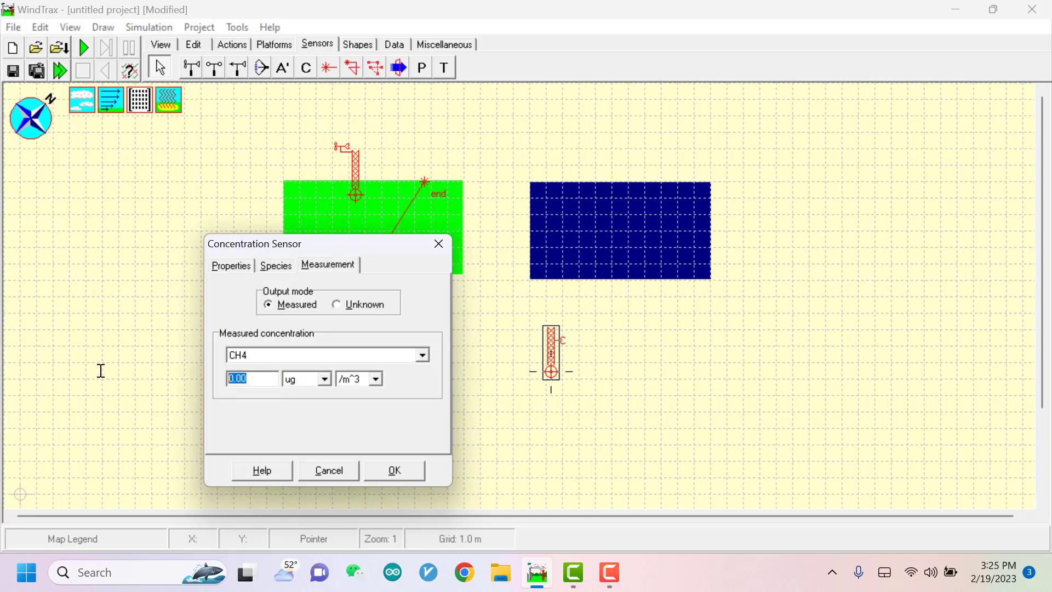
pyautogui.write('2.5')
pyautogui.click(394, 472)
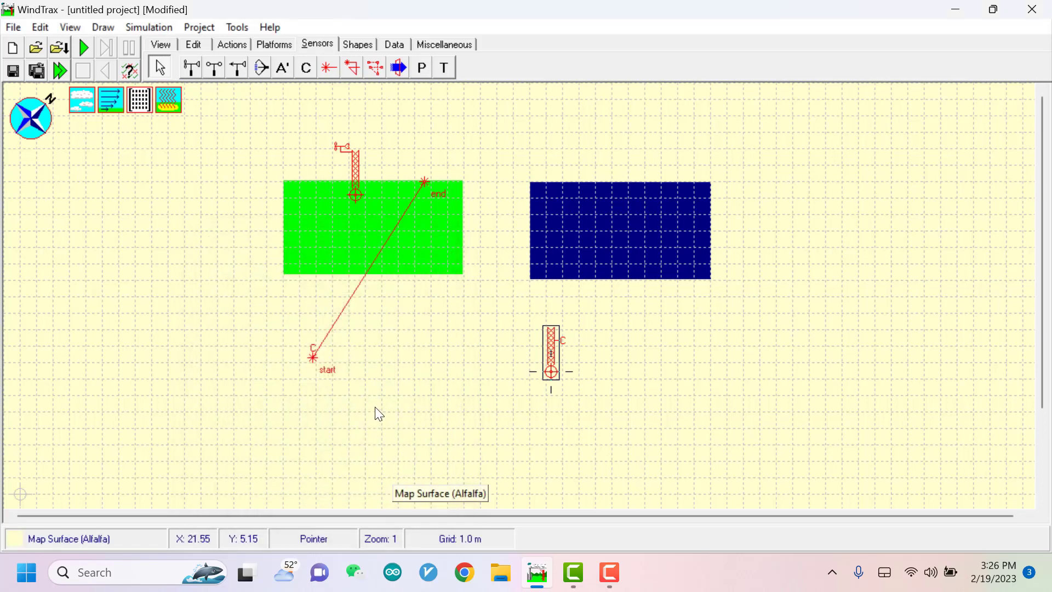
# Check the project status for errors and run the simulation with both area sources.
pyautogui.click(137, 72)
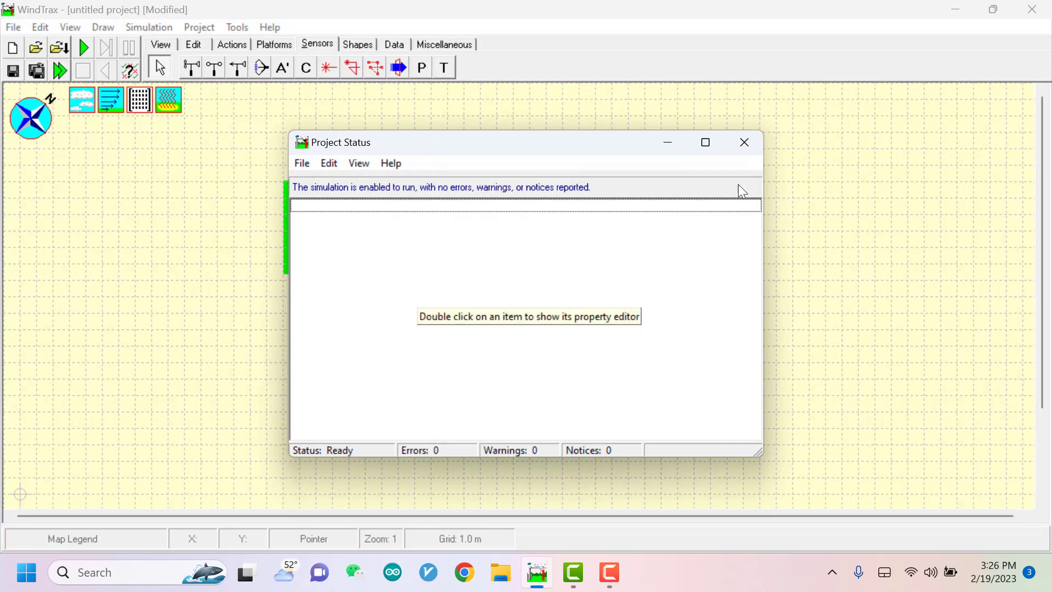
pyautogui.click(744, 142)
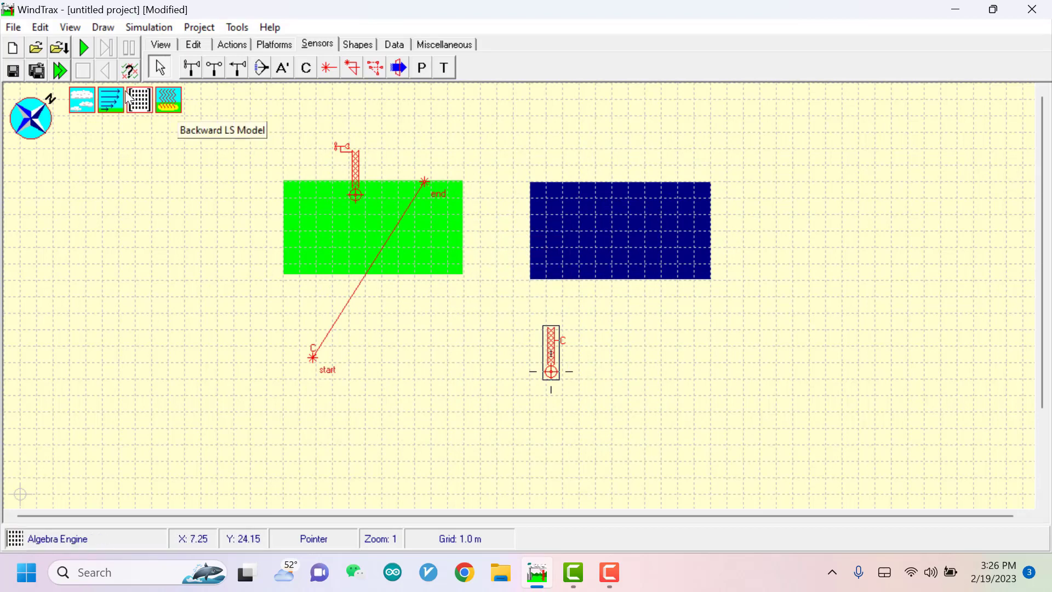
pyautogui.click(84, 49)
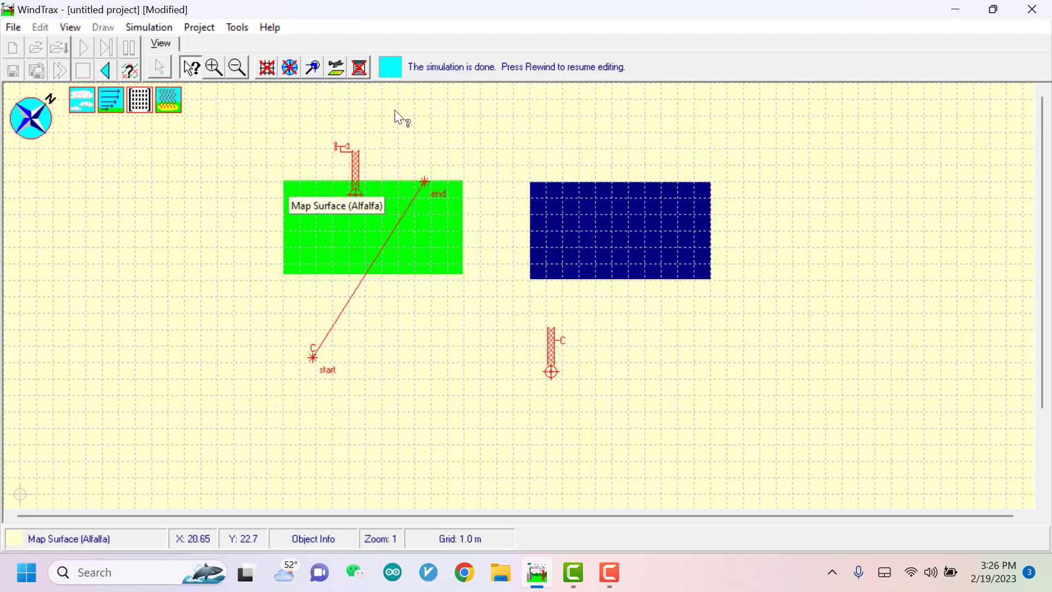
# Examine the calculated emission results of the lime source and the navy source.
pyautogui.click(307, 219)
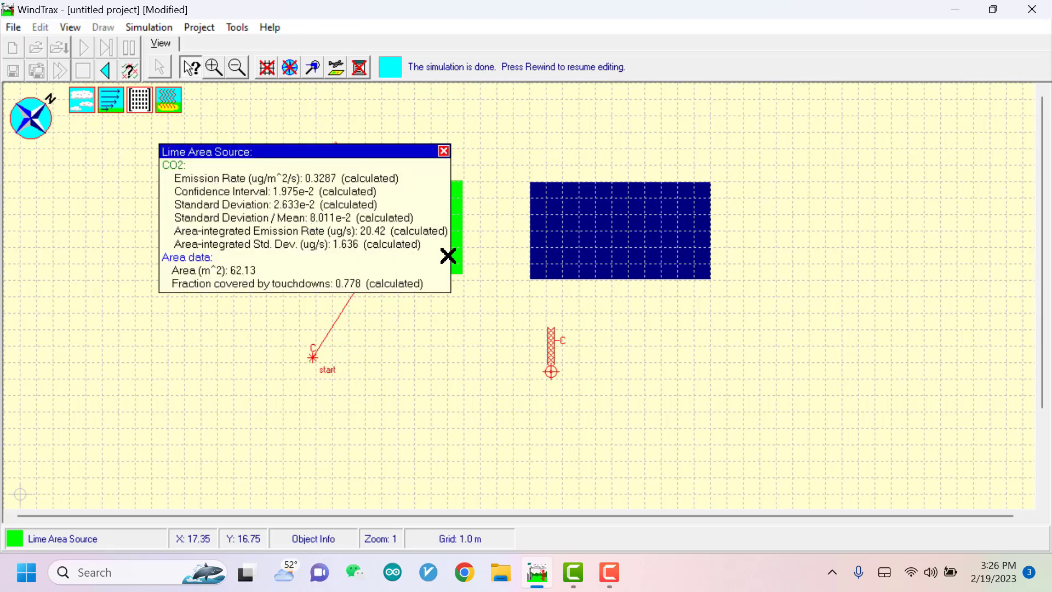
pyautogui.moveTo(349, 152); pyautogui.dragTo(200, 140)
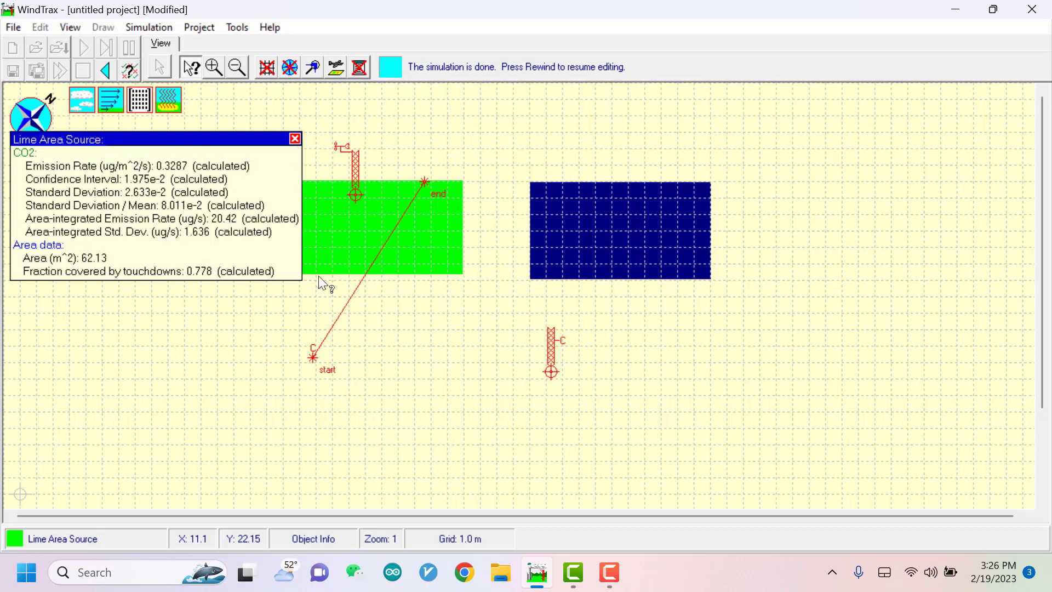
pyautogui.click(592, 237)
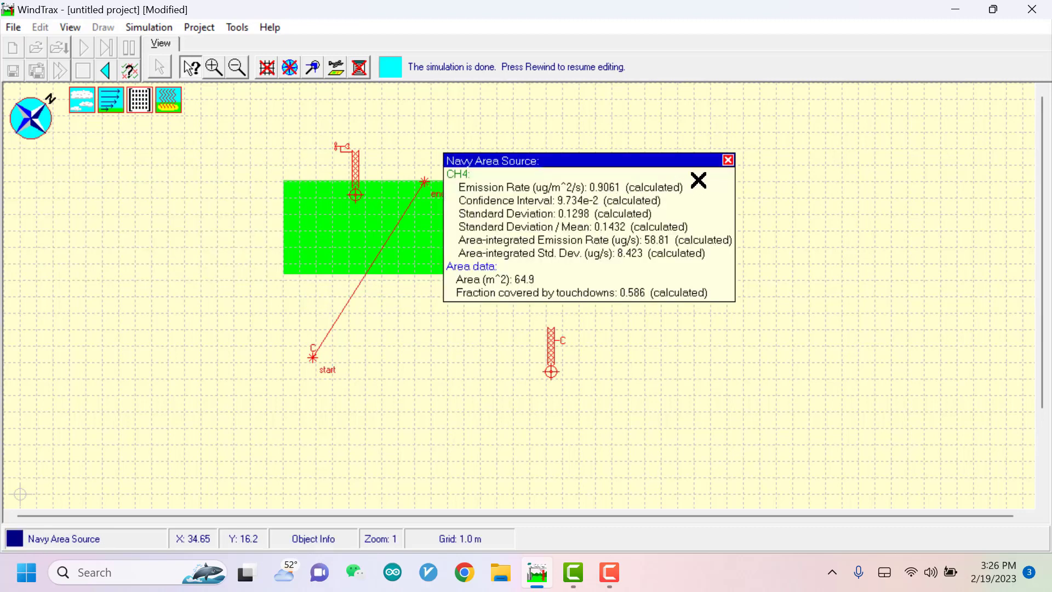
pyautogui.click(731, 160)
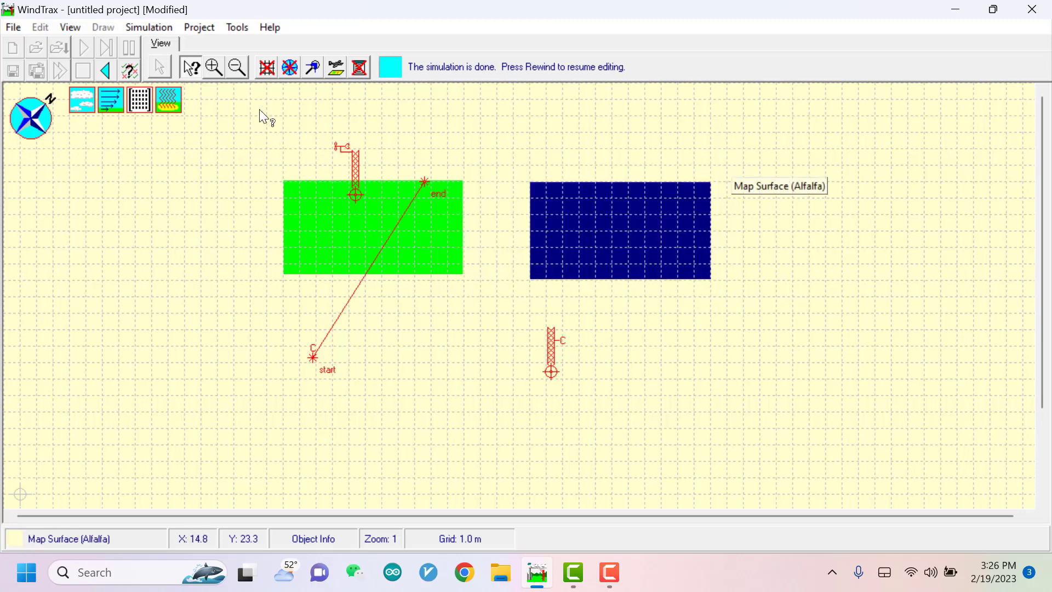
# Rewind the simulation, move the CH4 sensor tower about 3 m toward the green source's side, and rerun the simulation.
pyautogui.click(106, 70)
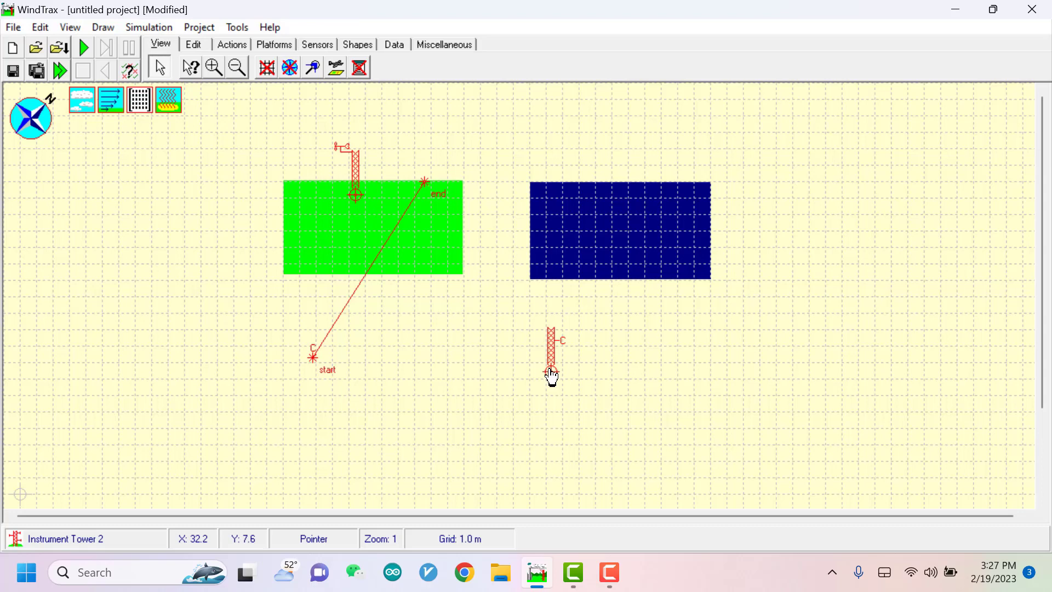
pyautogui.moveTo(552, 374); pyautogui.dragTo(504, 371)
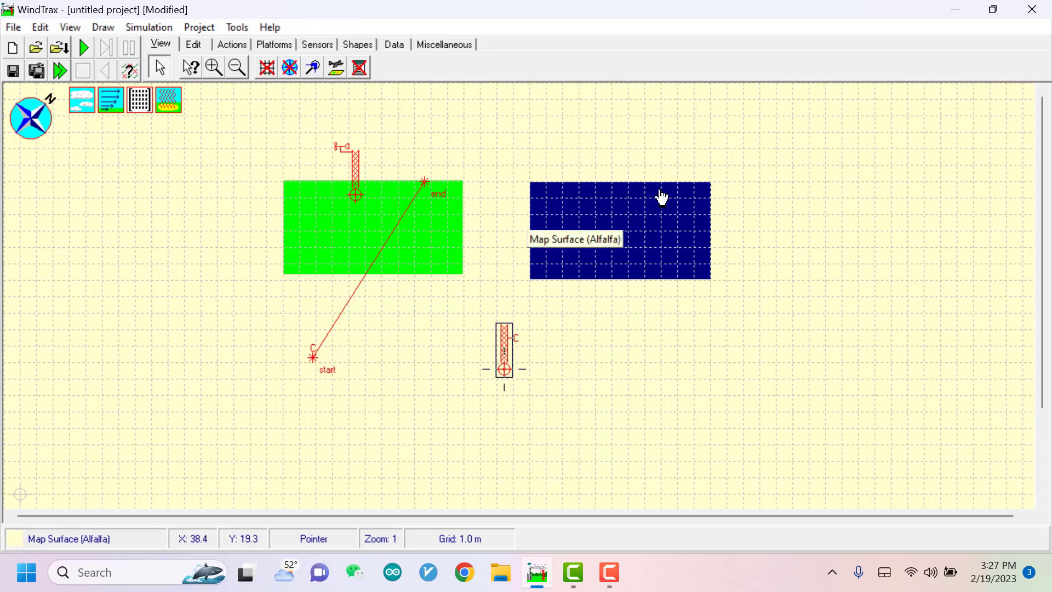
pyautogui.click(87, 47)
# Examine the navy source's recalculated CH4 emission results, then rewind the simulation to resume editing.
pyautogui.click(633, 214)
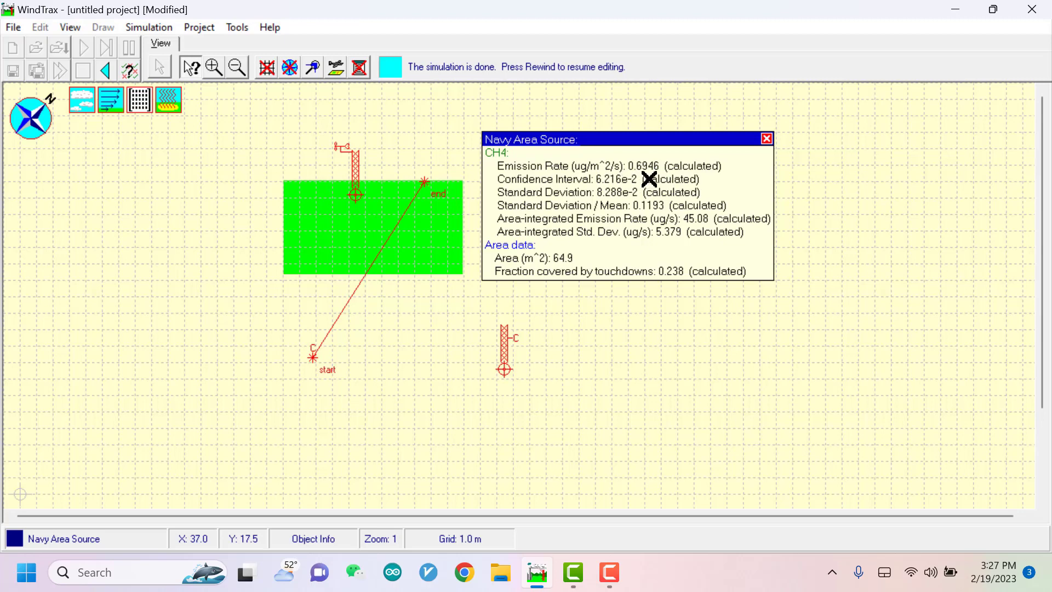
pyautogui.click(767, 139)
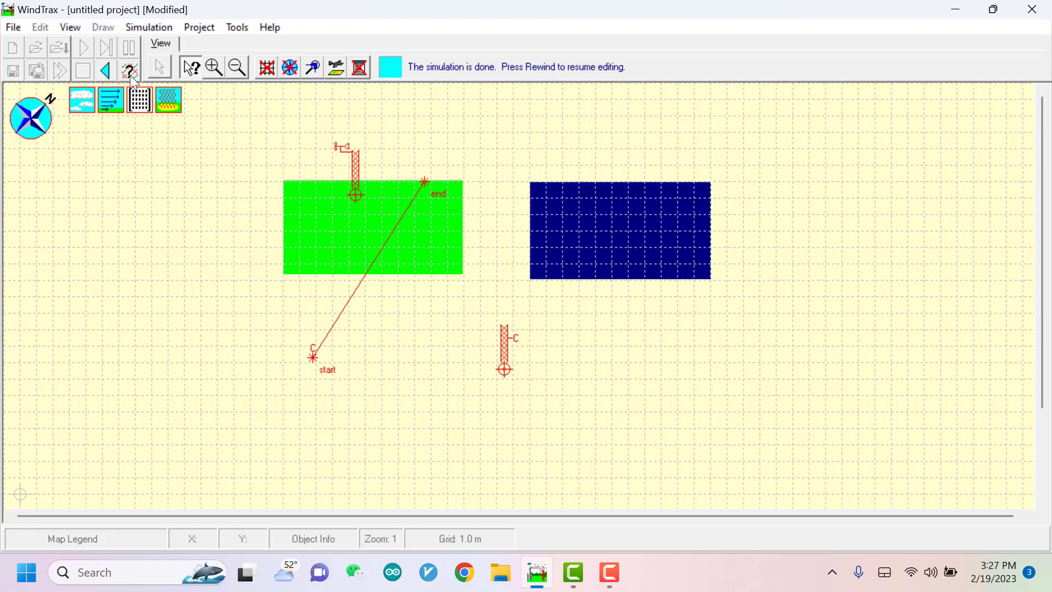
pyautogui.click(106, 71)
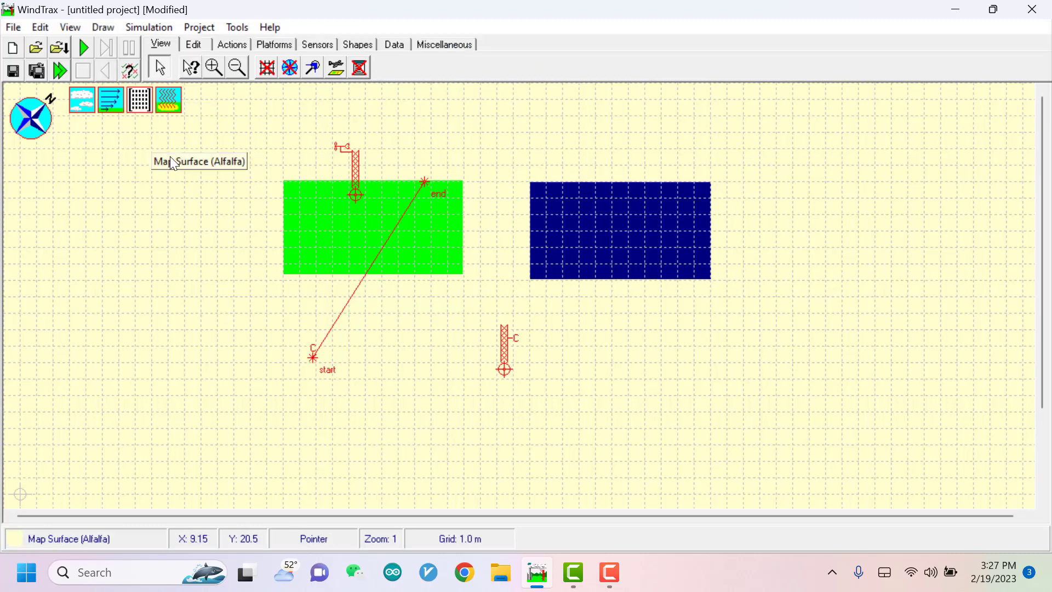